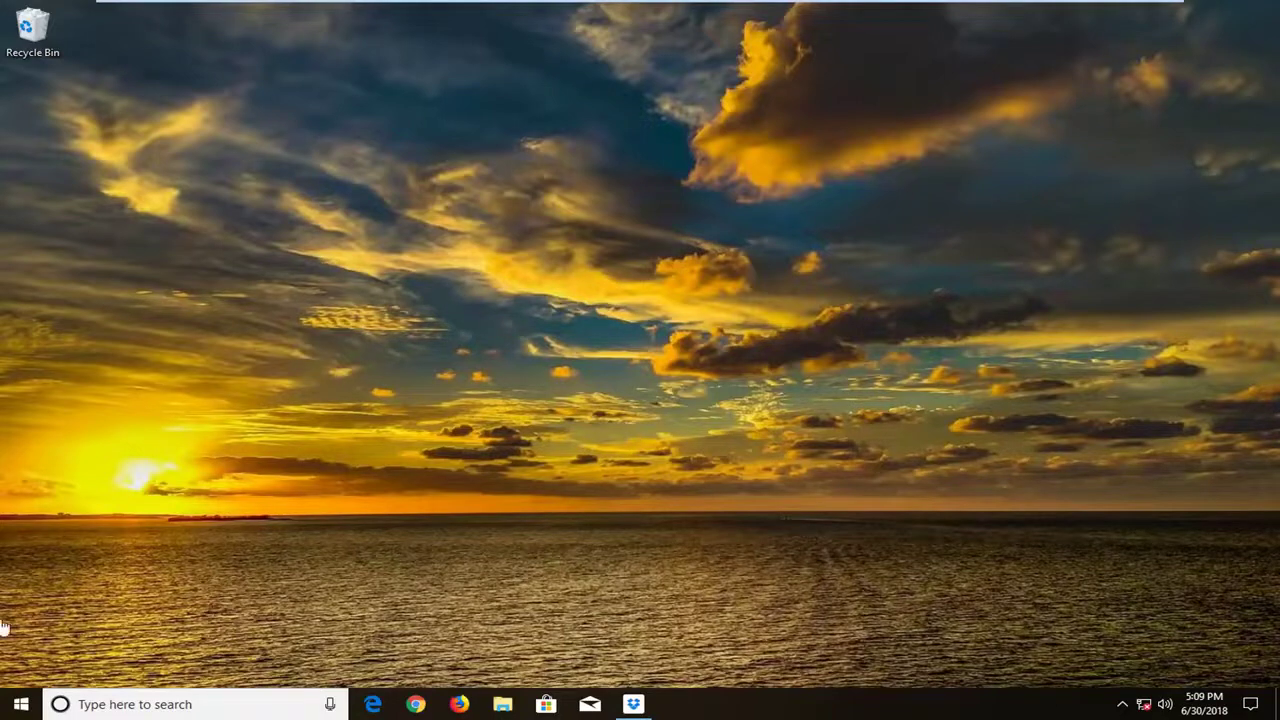
Step: Search 'indexing' from the Start menu, open Indexing Options, and move the Dropbox installer aside
left_click(20, 704)
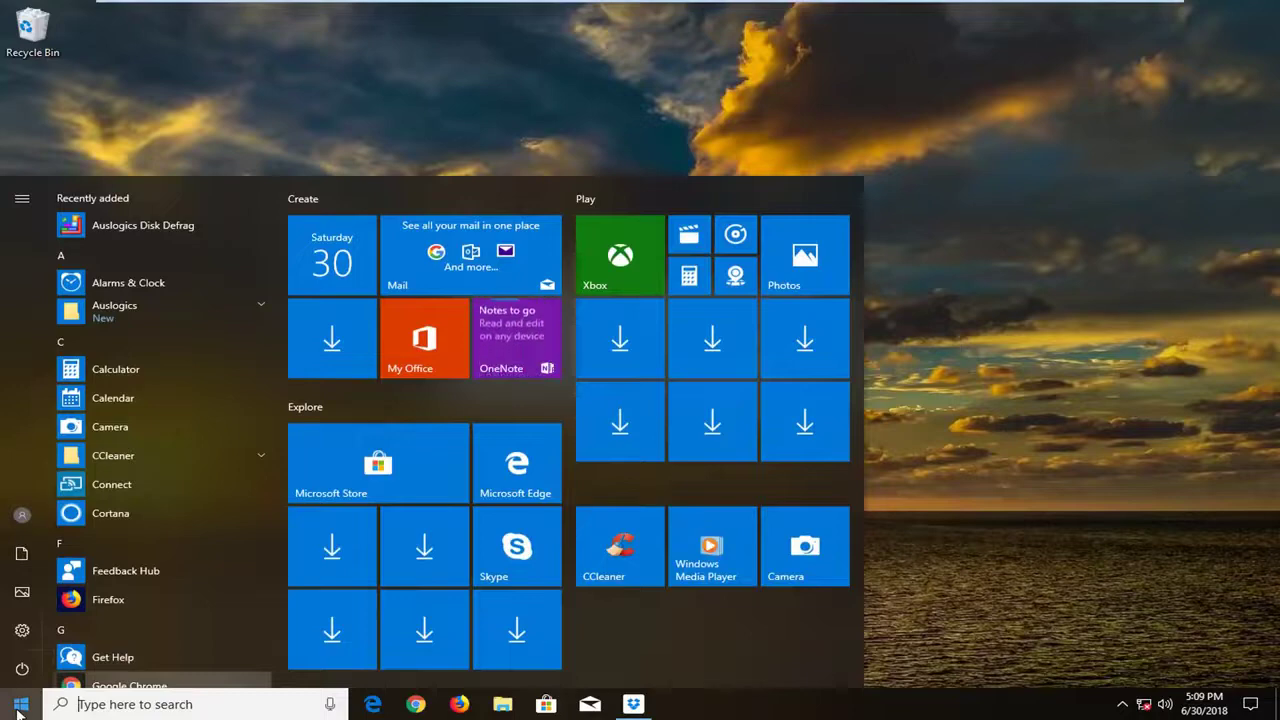
type("indrex")
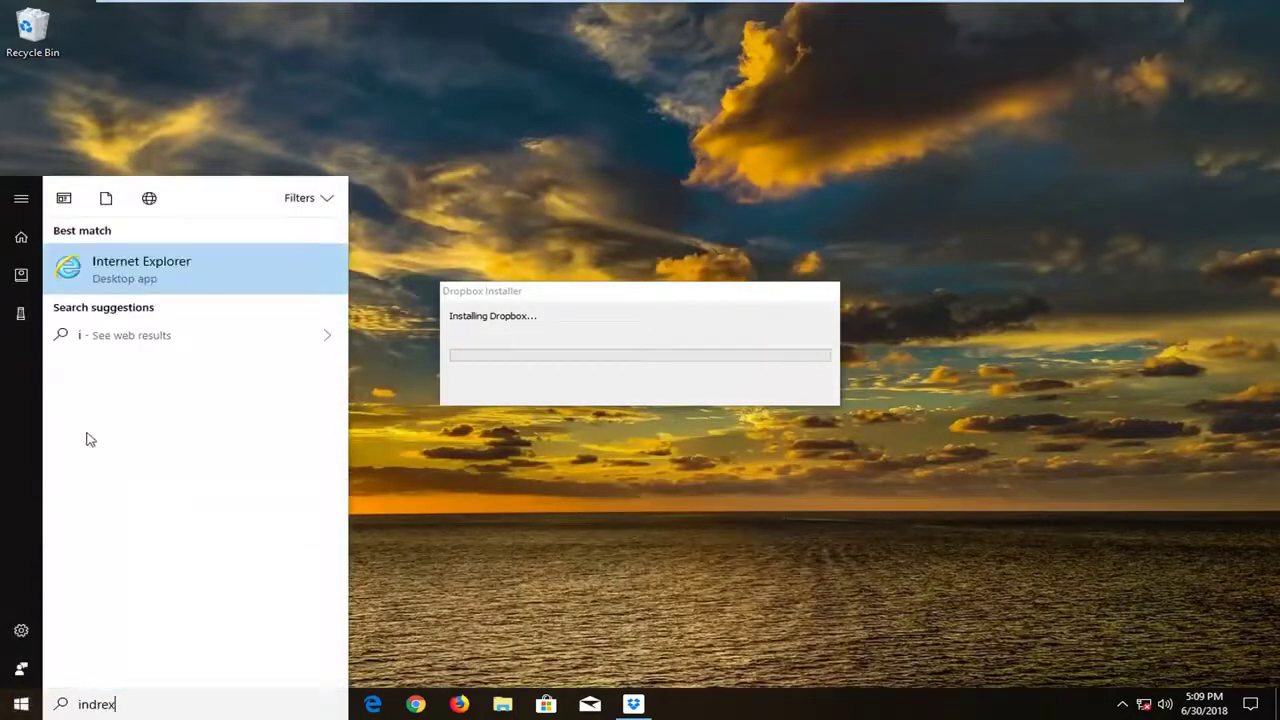
key("BackSpace")
key("BackSpace")
key("BackSpace")
type("exing")
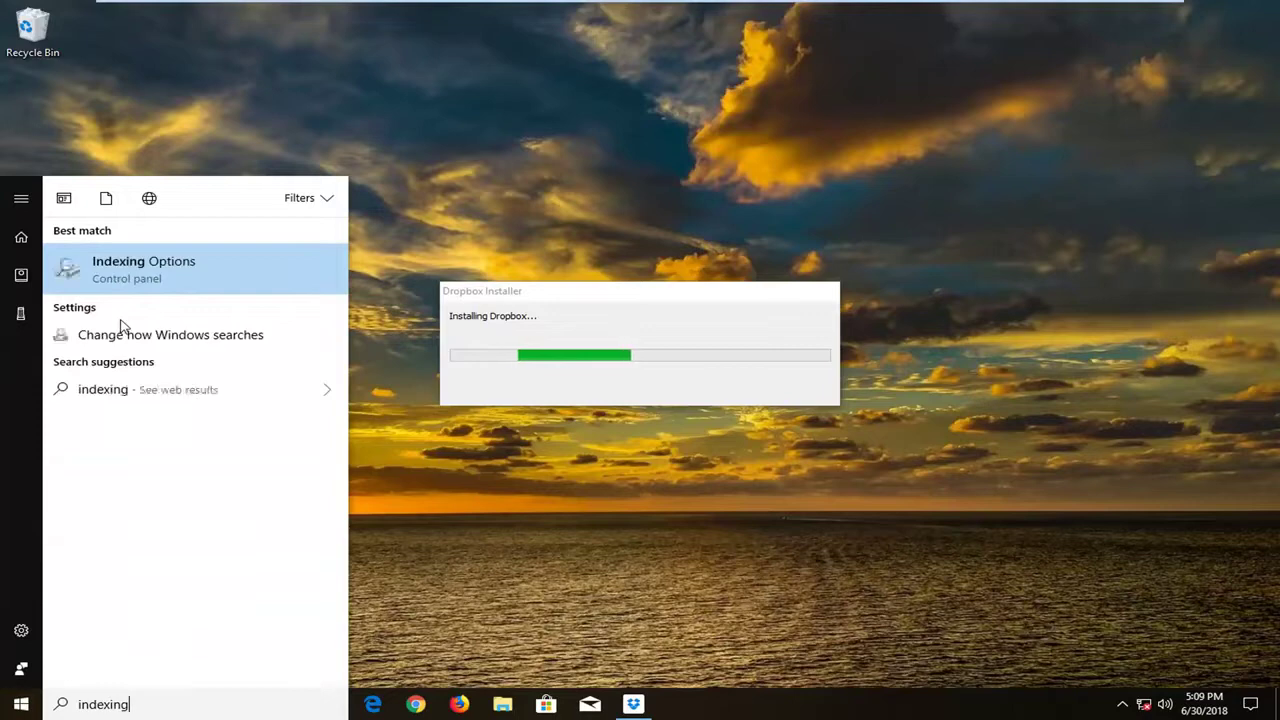
left_click(142, 265)
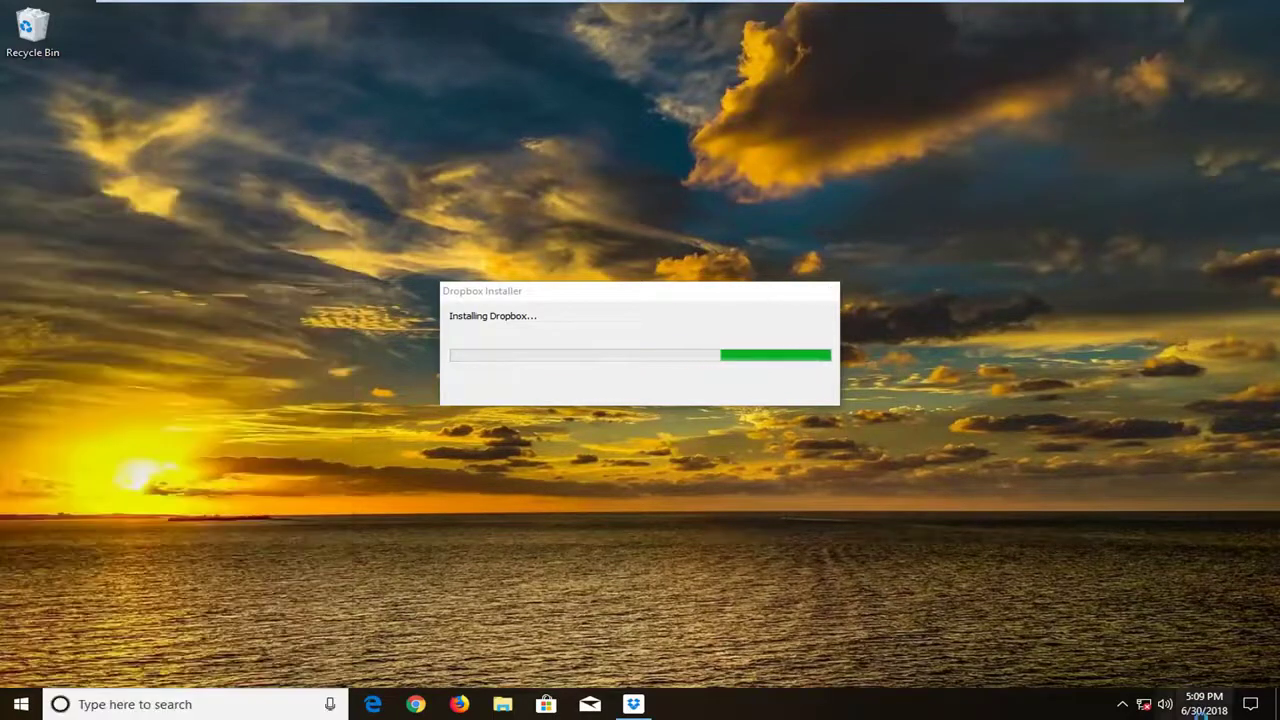
left_click_drag(617, 299, 1164, 693)
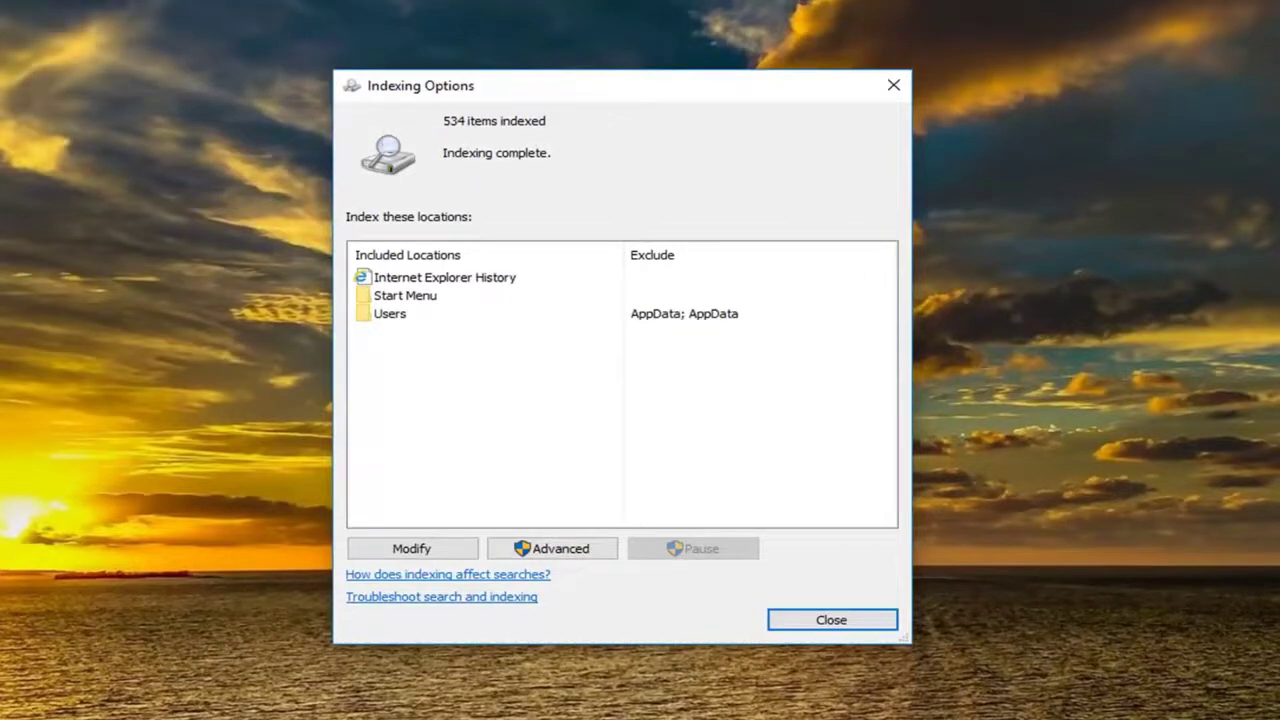
Step: Open the Advanced Options dialog's File Types tab and scroll through the extension list
left_click(572, 550)
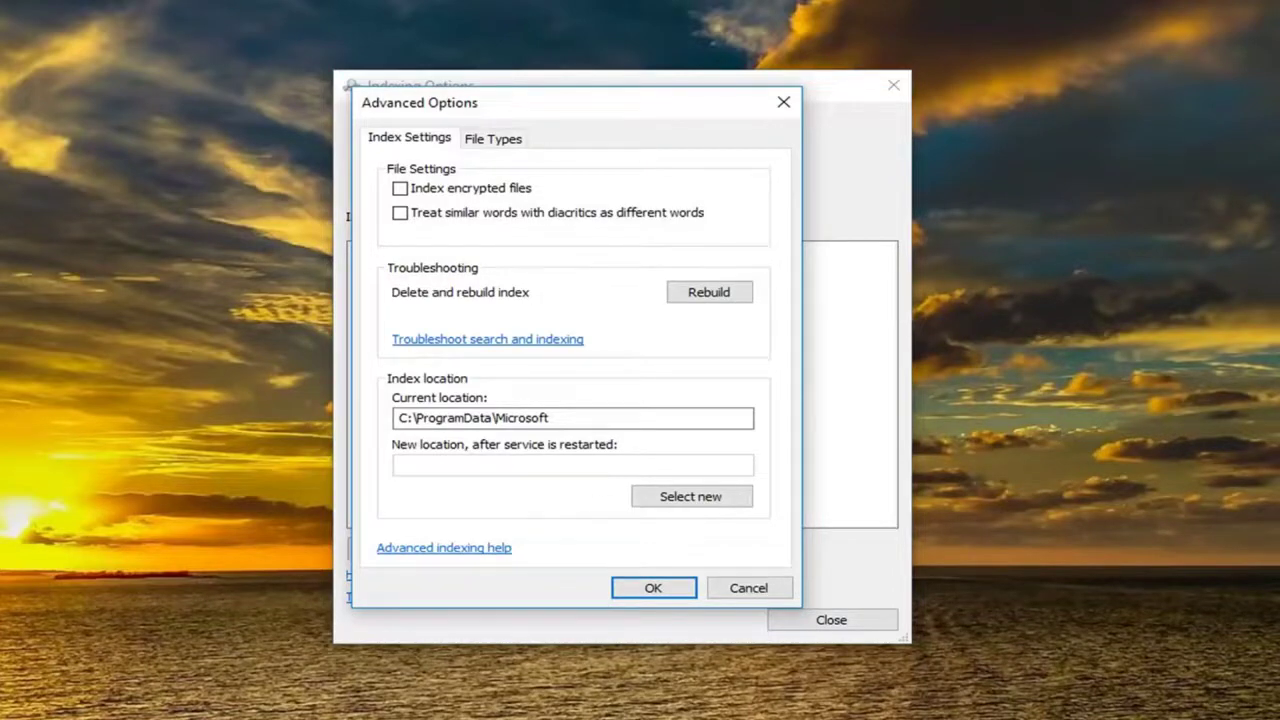
left_click(495, 137)
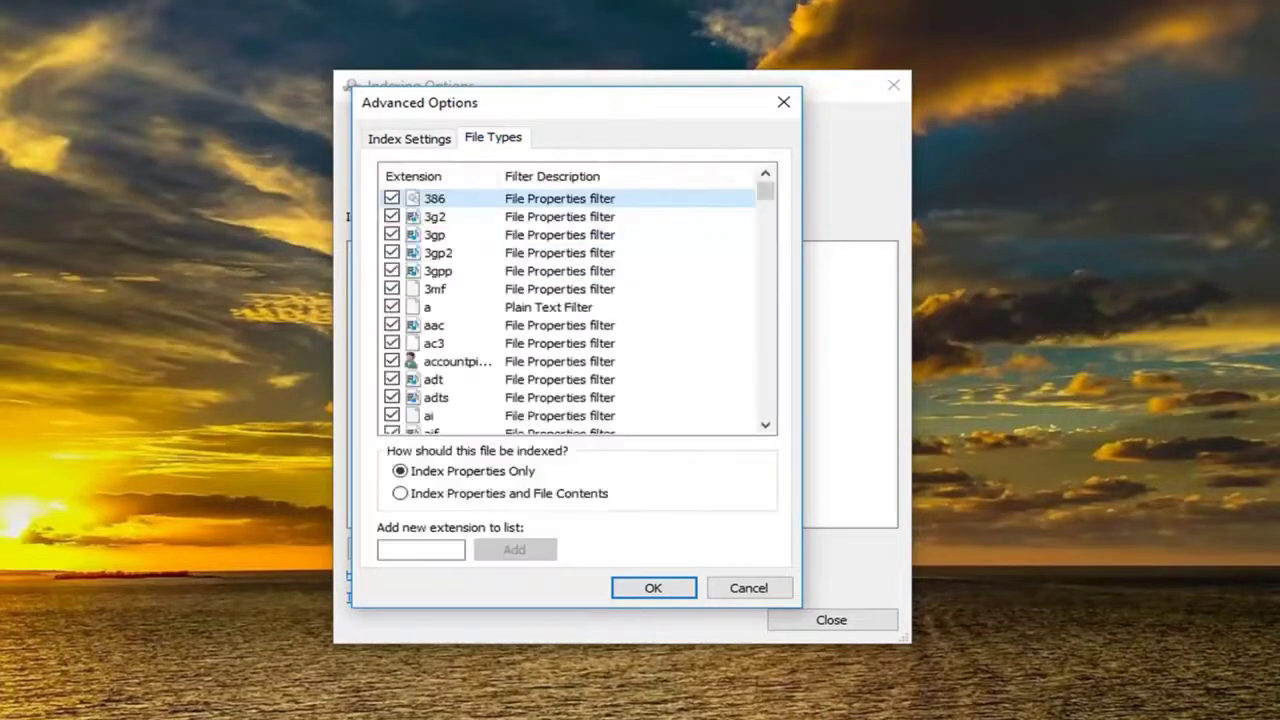
scroll(515, 372, "down", 18)
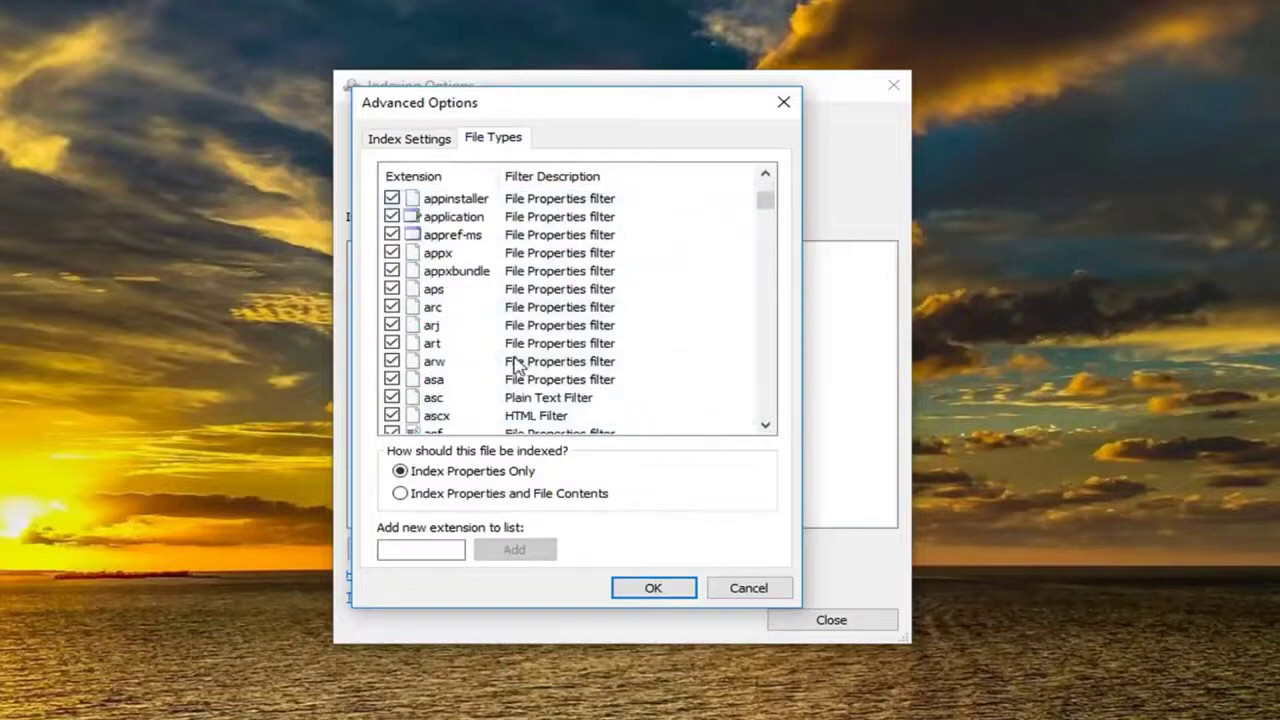
scroll(512, 370, "down", 6)
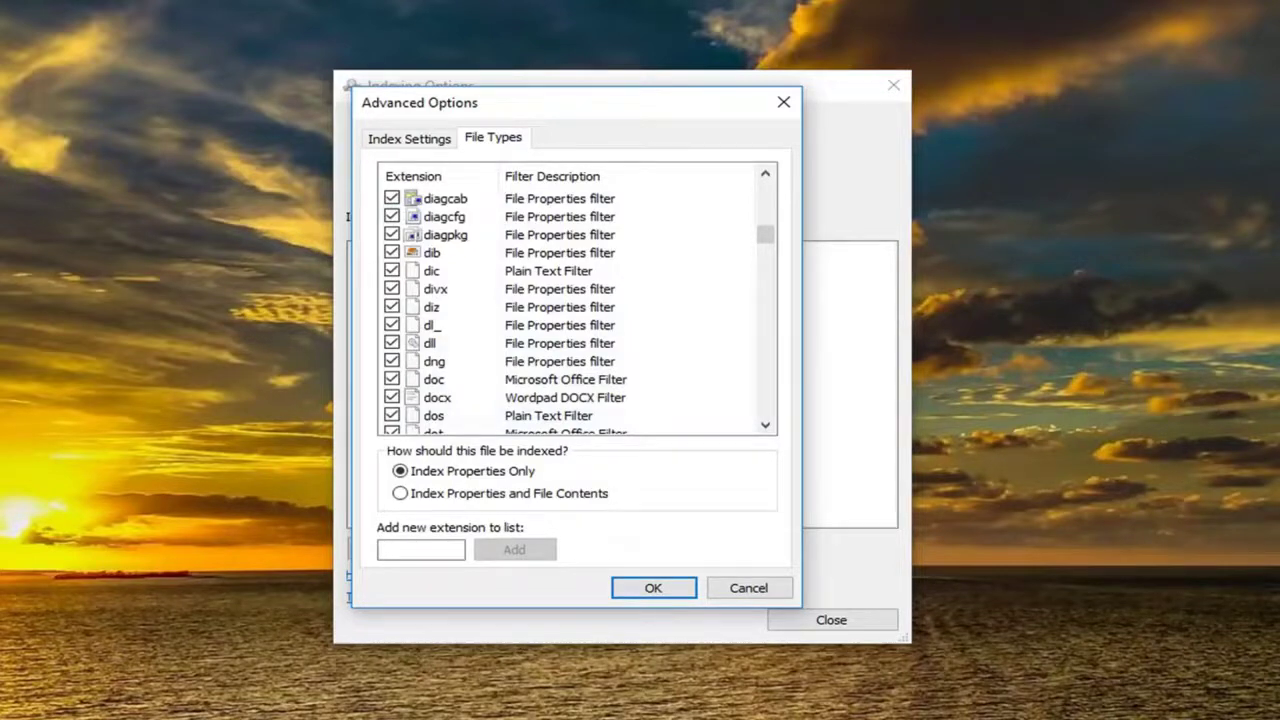
Step: Add the 'abc' extension, set it to 'Index Properties and File Contents', and confirm with OK
left_click(417, 550)
type("abc")
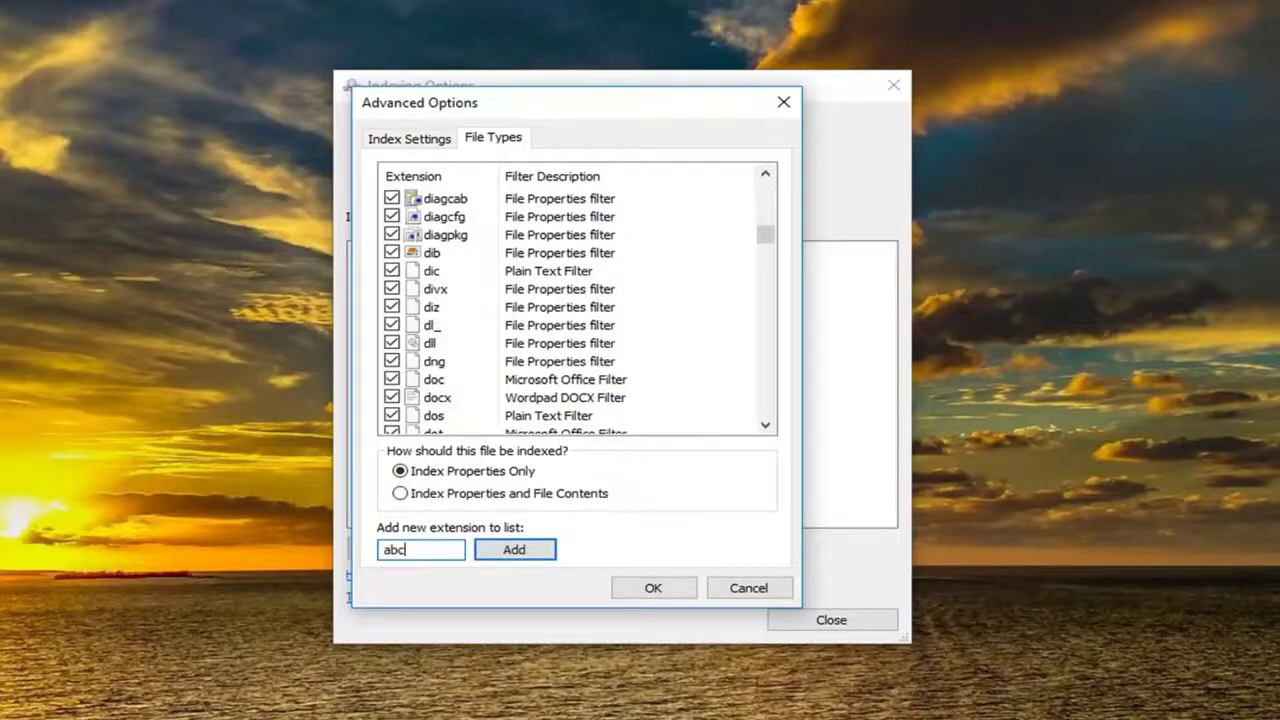
left_click(505, 551)
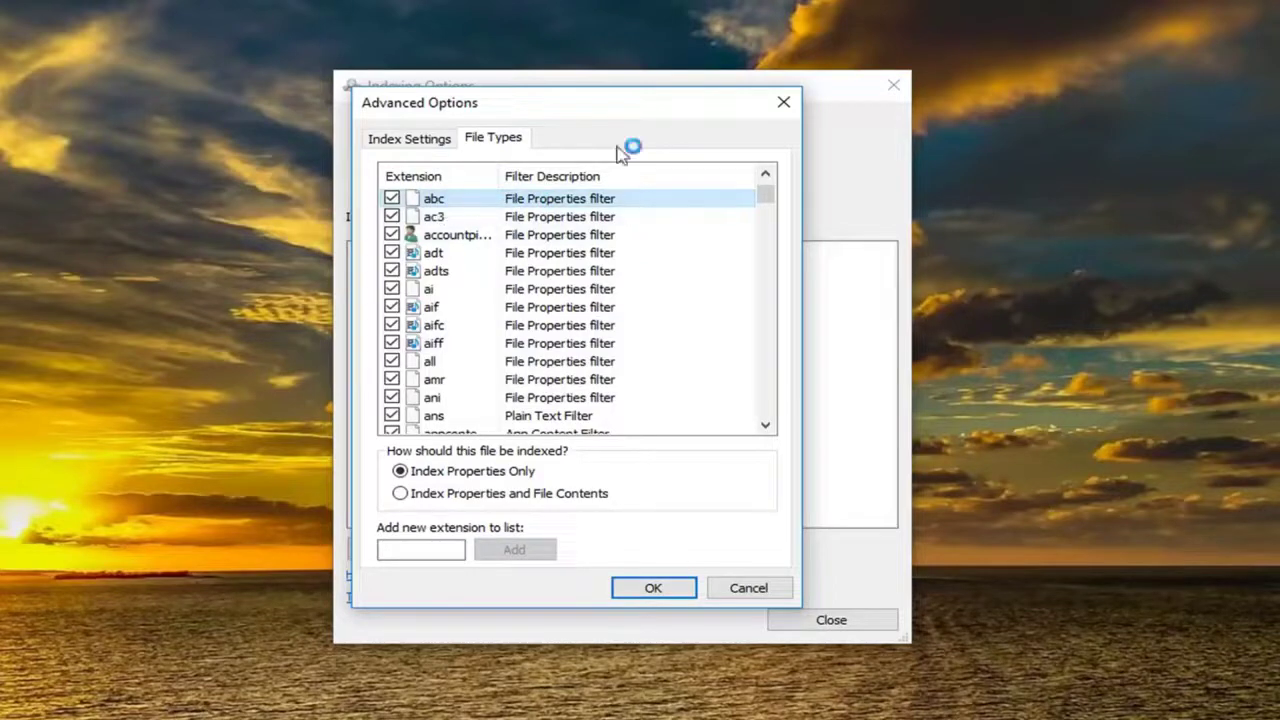
left_click(783, 102)
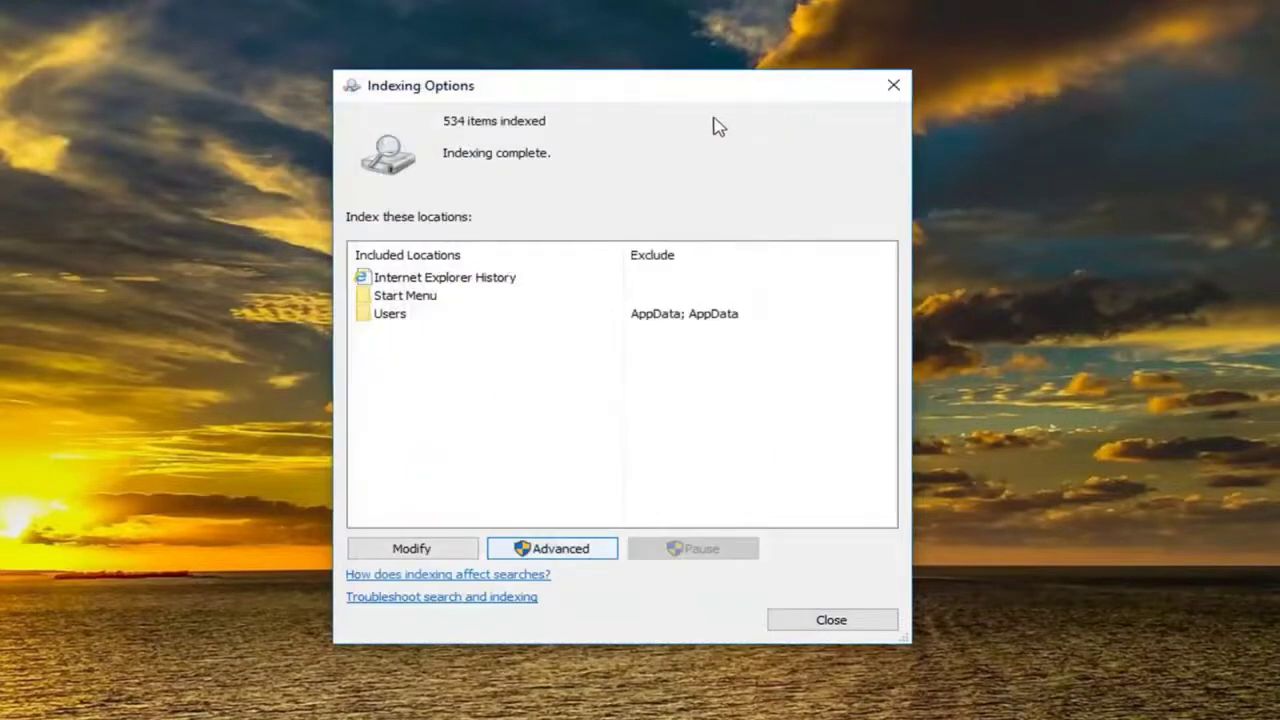
left_click(552, 548)
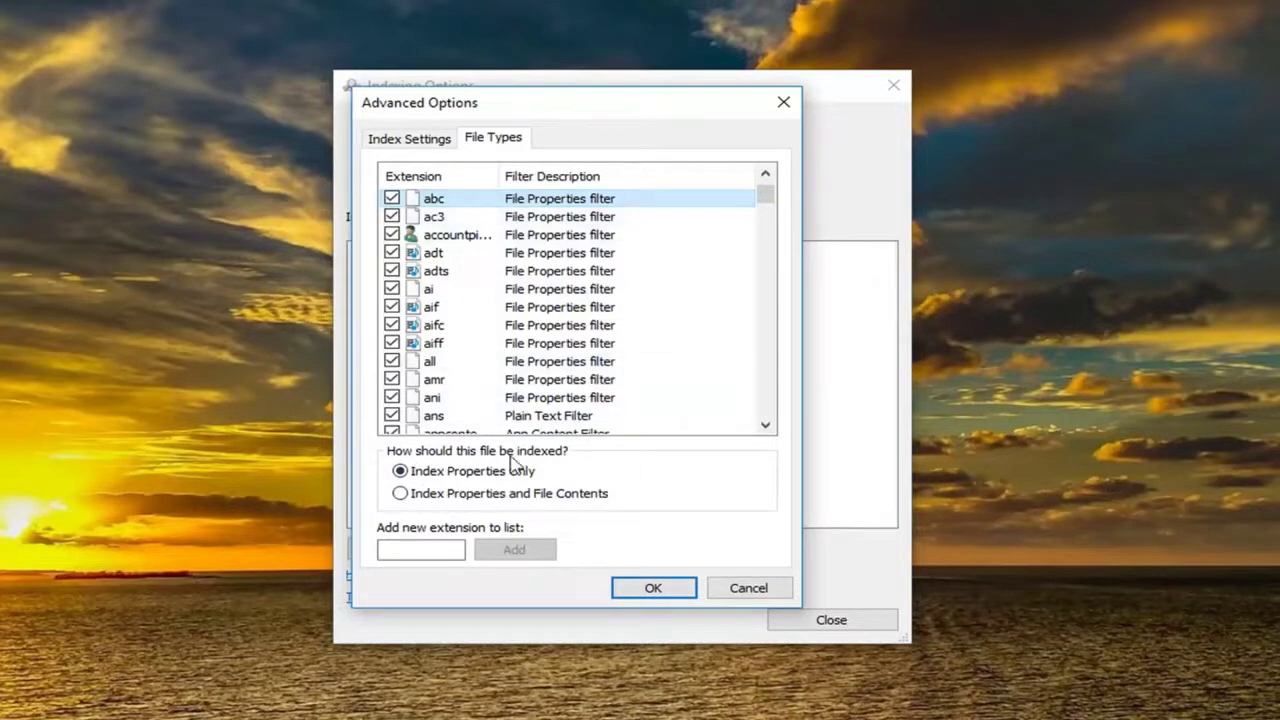
left_click(401, 493)
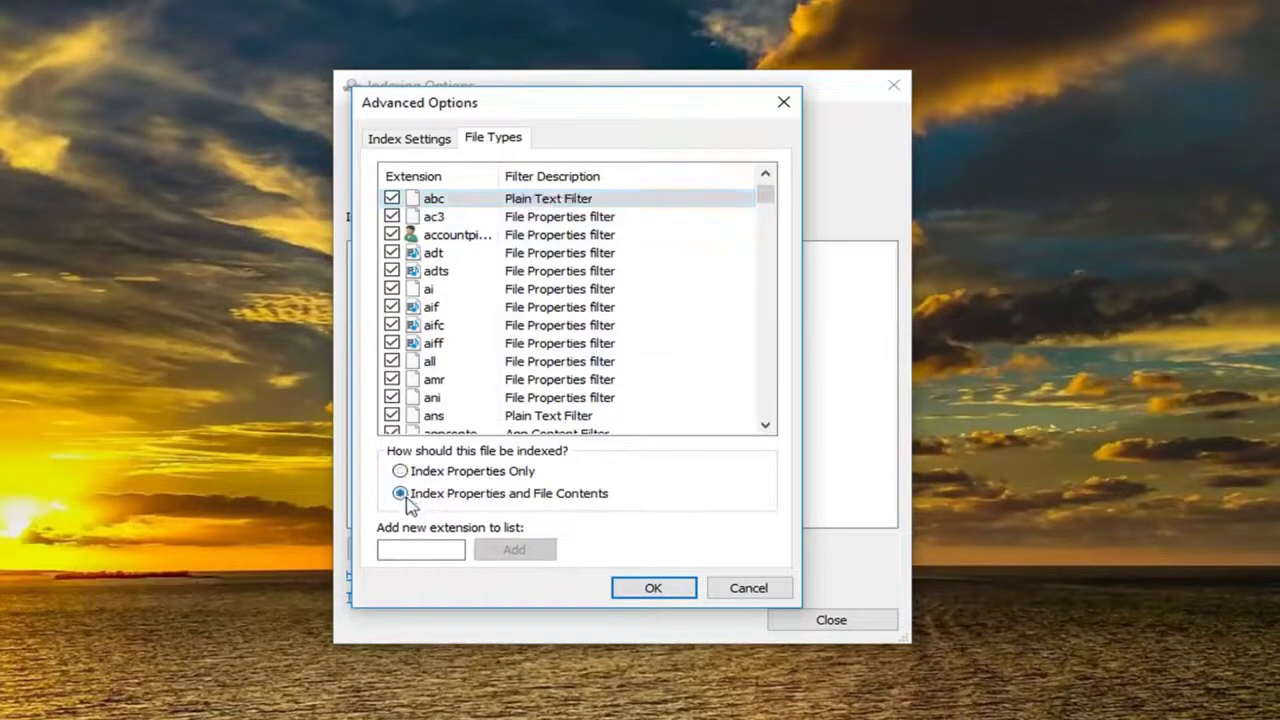
left_click(653, 588)
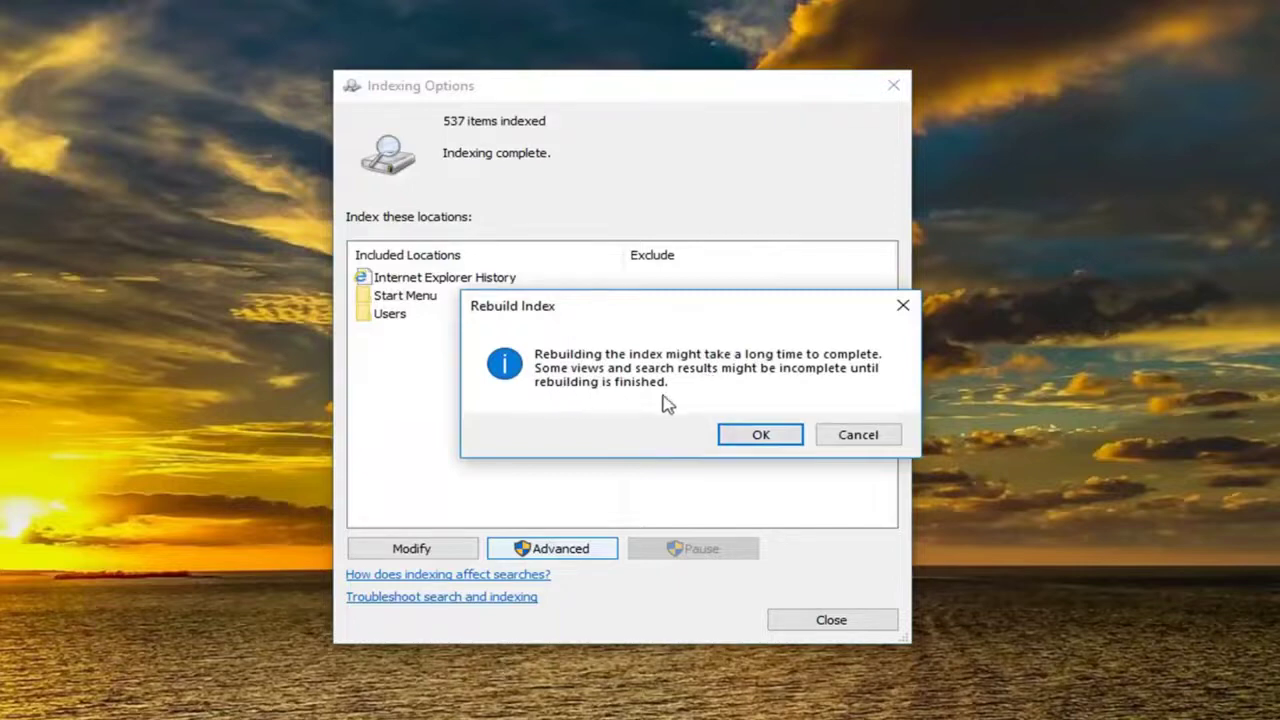
Step: Confirm the Rebuild Index warning so indexing restarts with the new abc setting
left_click(748, 441)
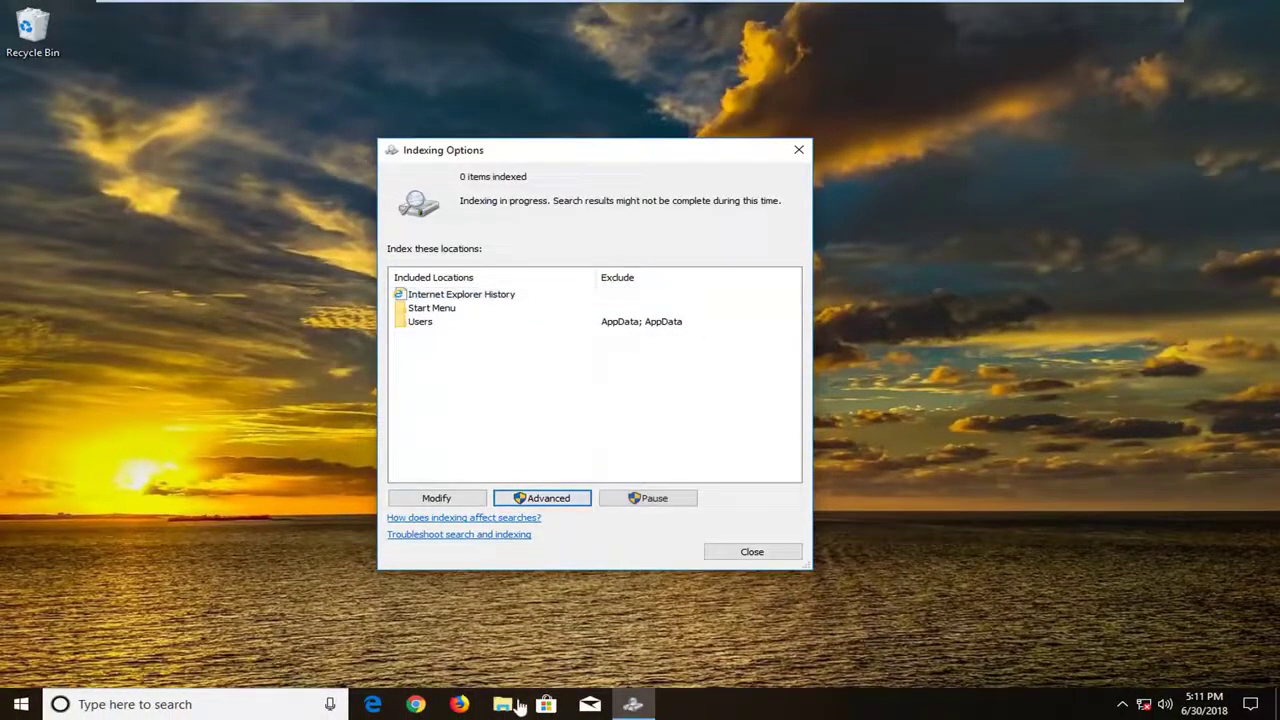
left_click(541, 498)
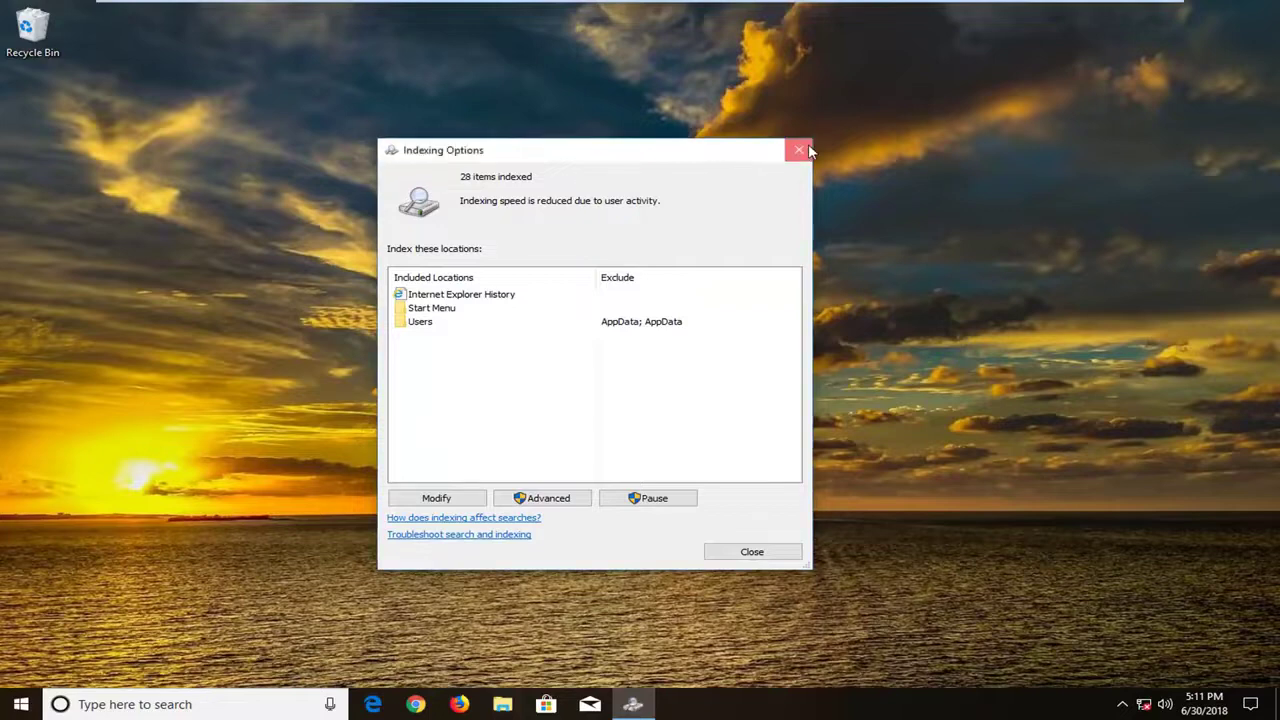
Step: Close Indexing Options and enable 'Always search file names and contents' in File Explorer's Folder Options Search tab, then apply
left_click(799, 149)
left_click(503, 700)
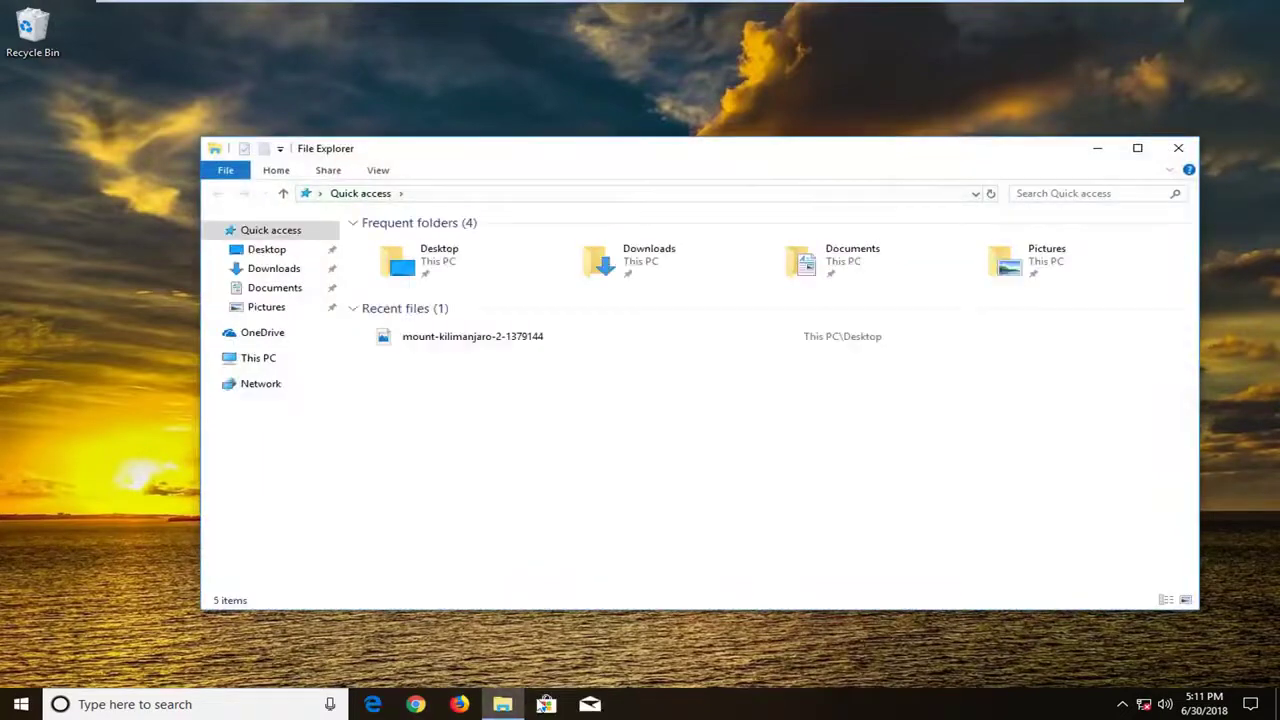
left_click(378, 172)
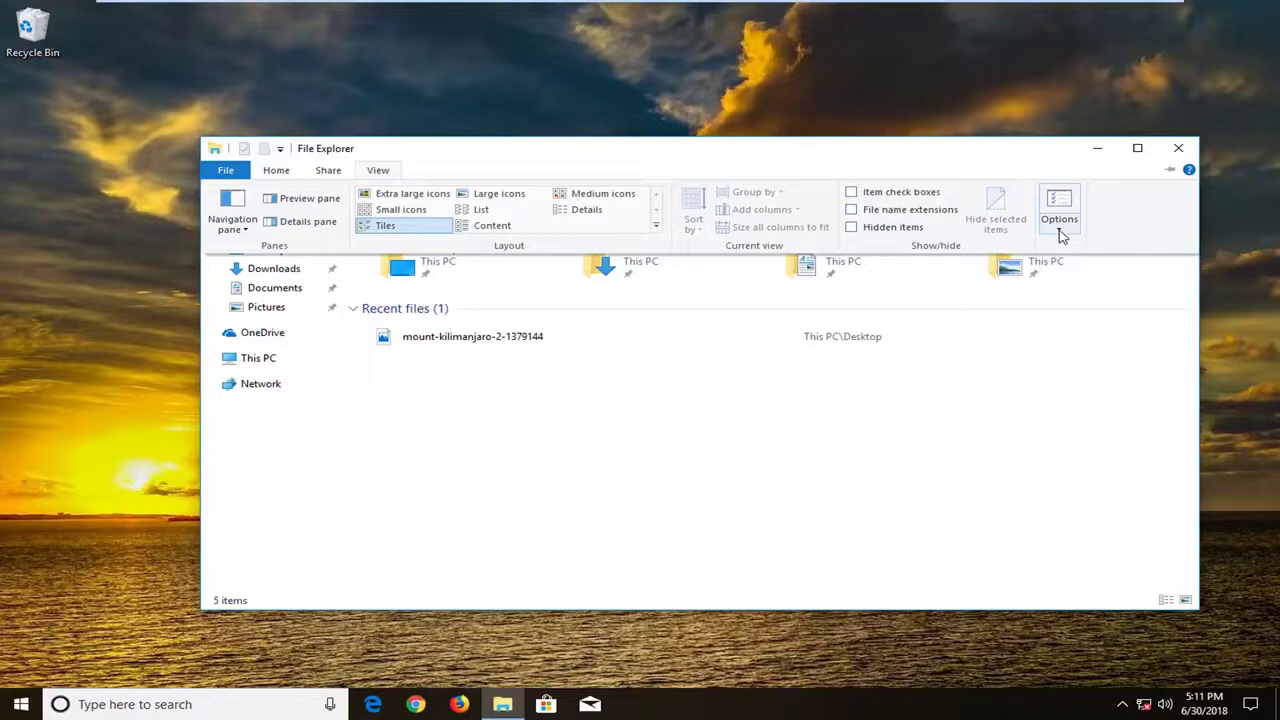
left_click(1062, 232)
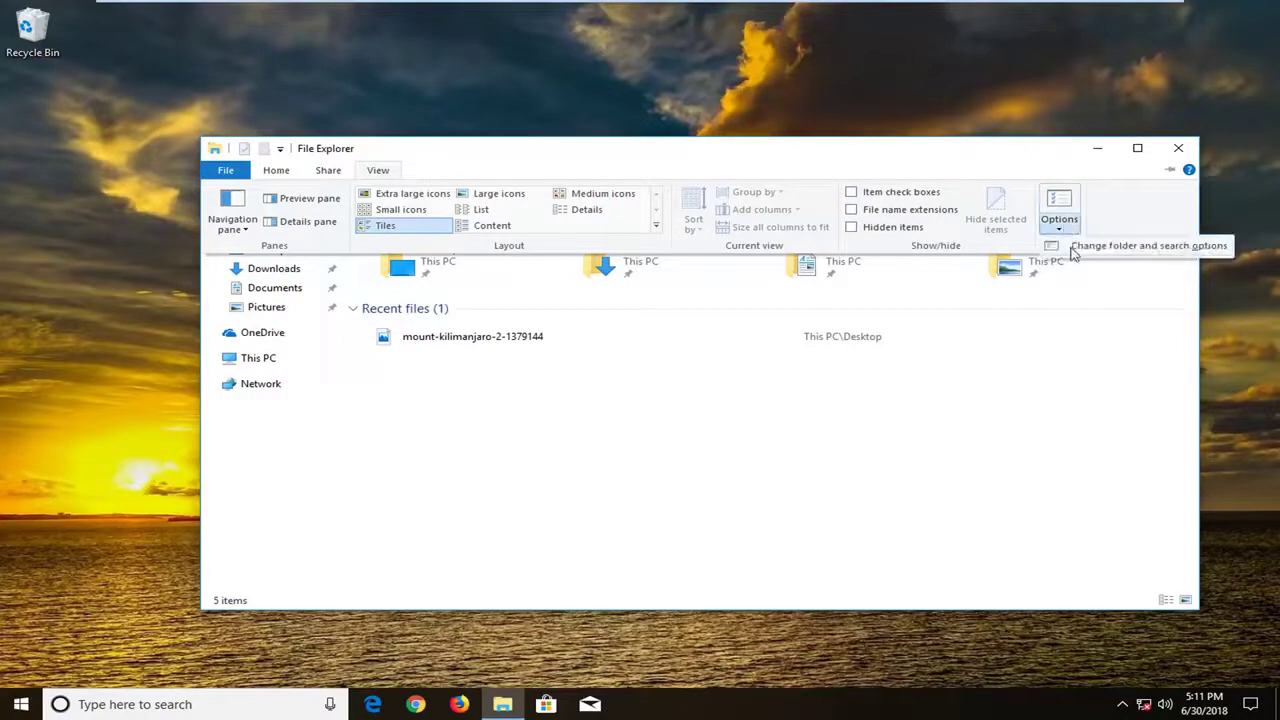
left_click(1076, 252)
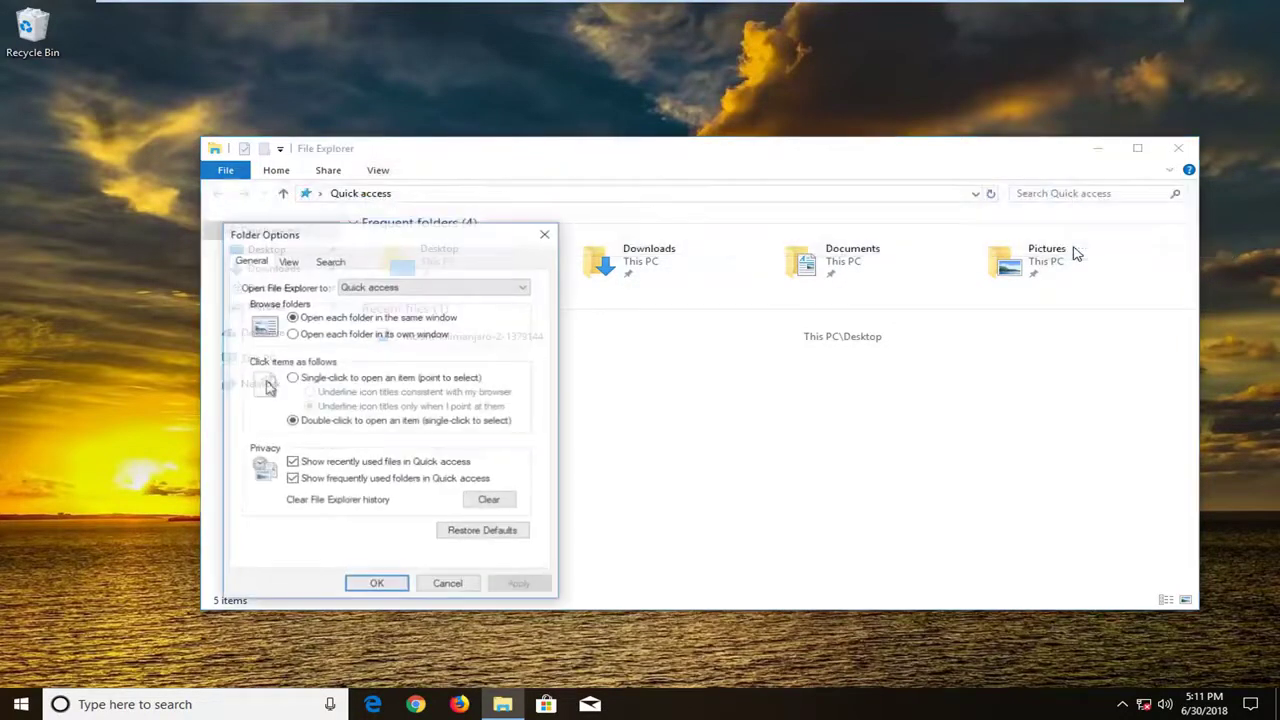
left_click_drag(365, 235, 749, 159)
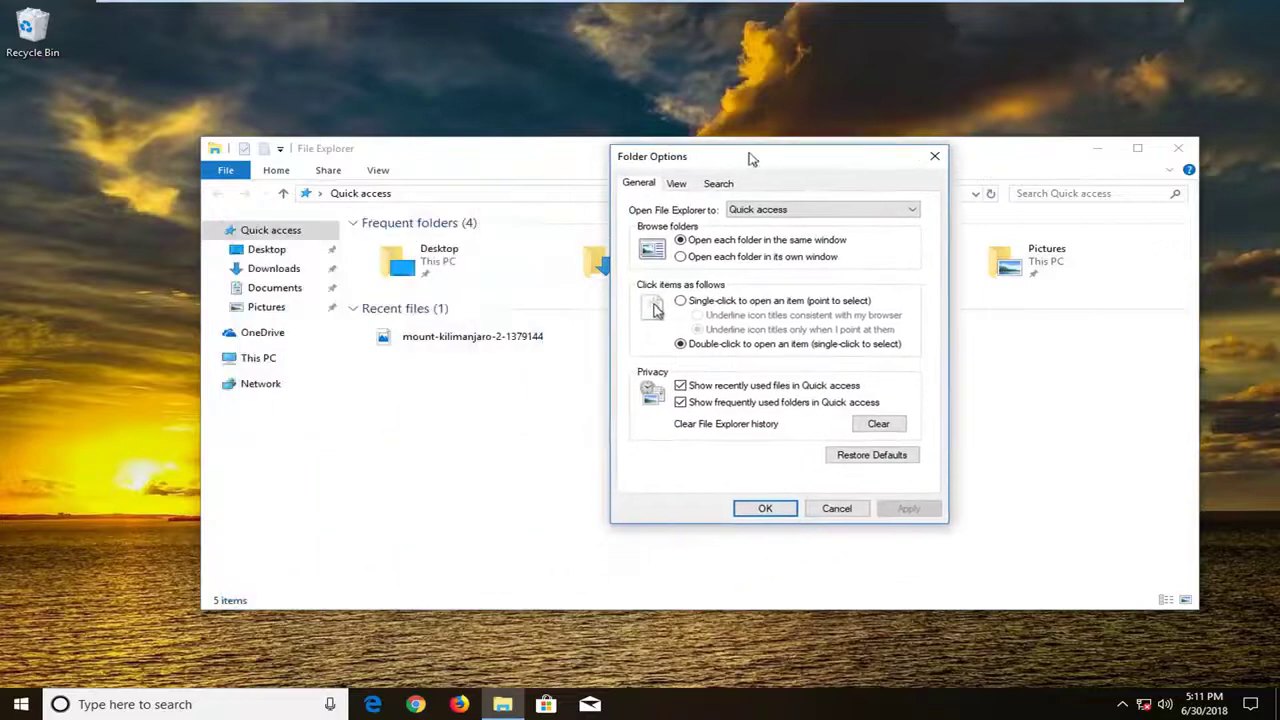
left_click(720, 186)
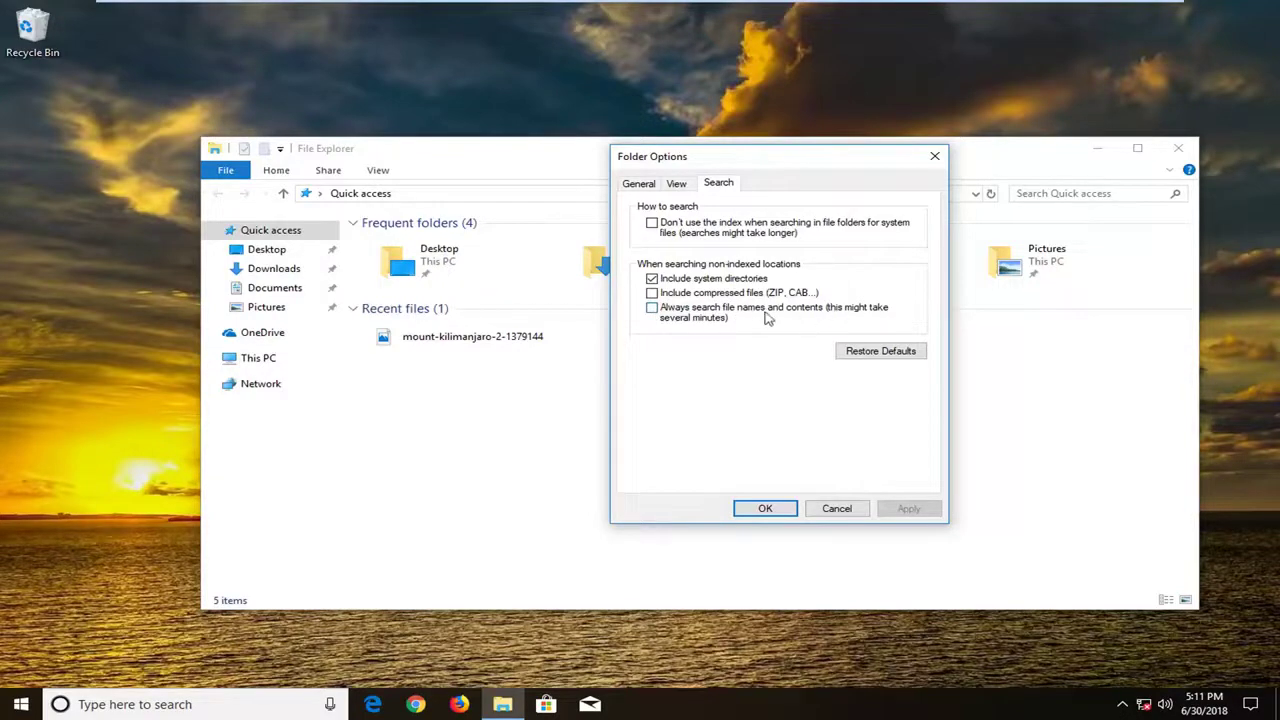
left_click(706, 317)
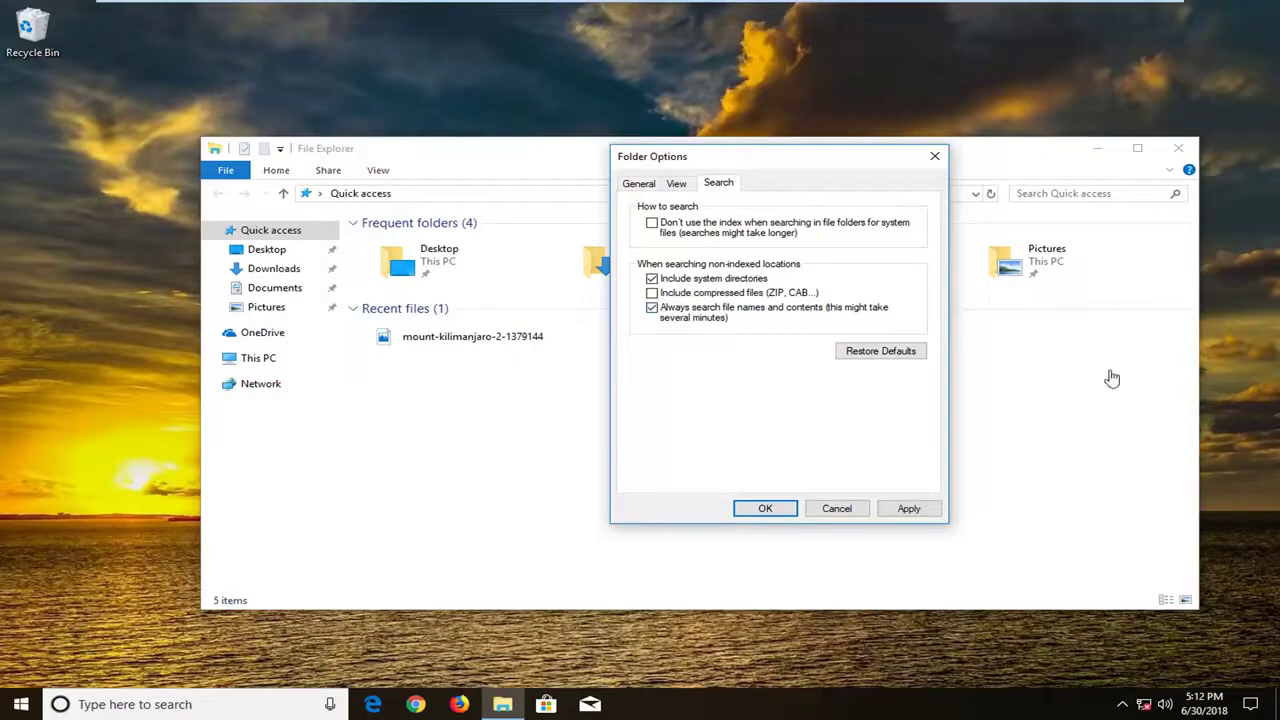
left_click(893, 508)
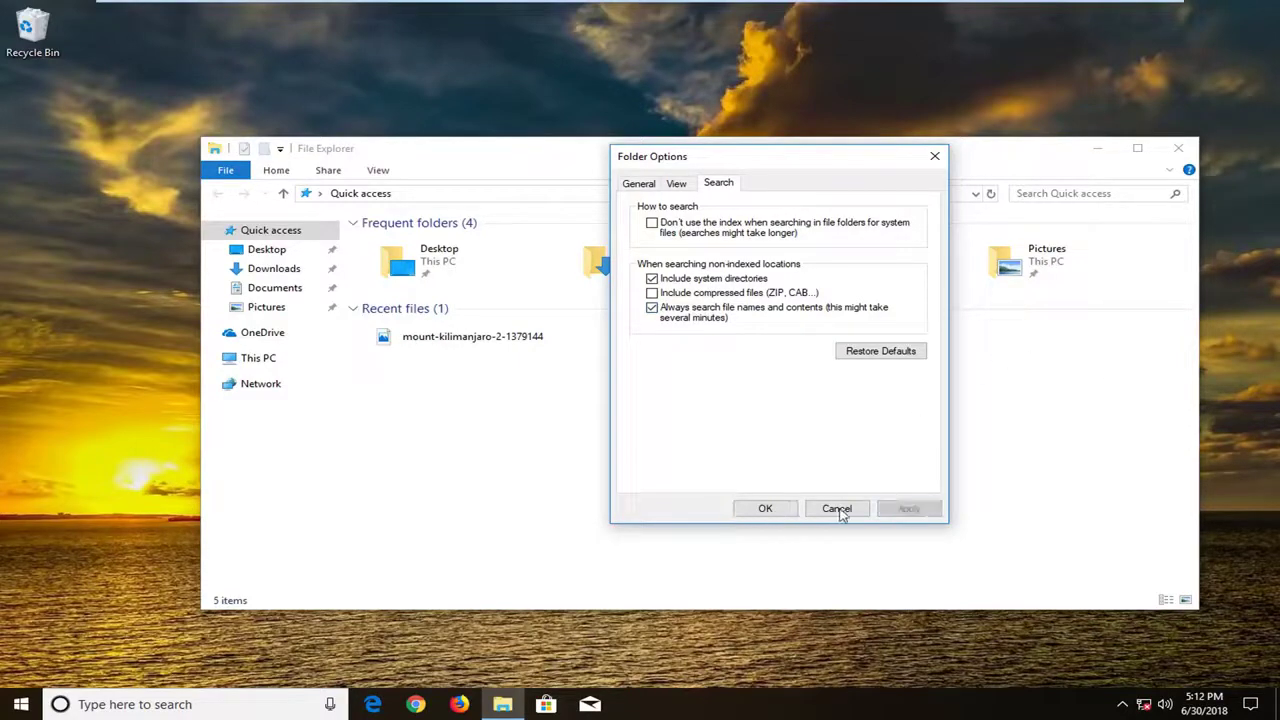
Step: Confirm Folder Options with OK and minimize File Explorer to reveal the desktop
left_click(760, 508)
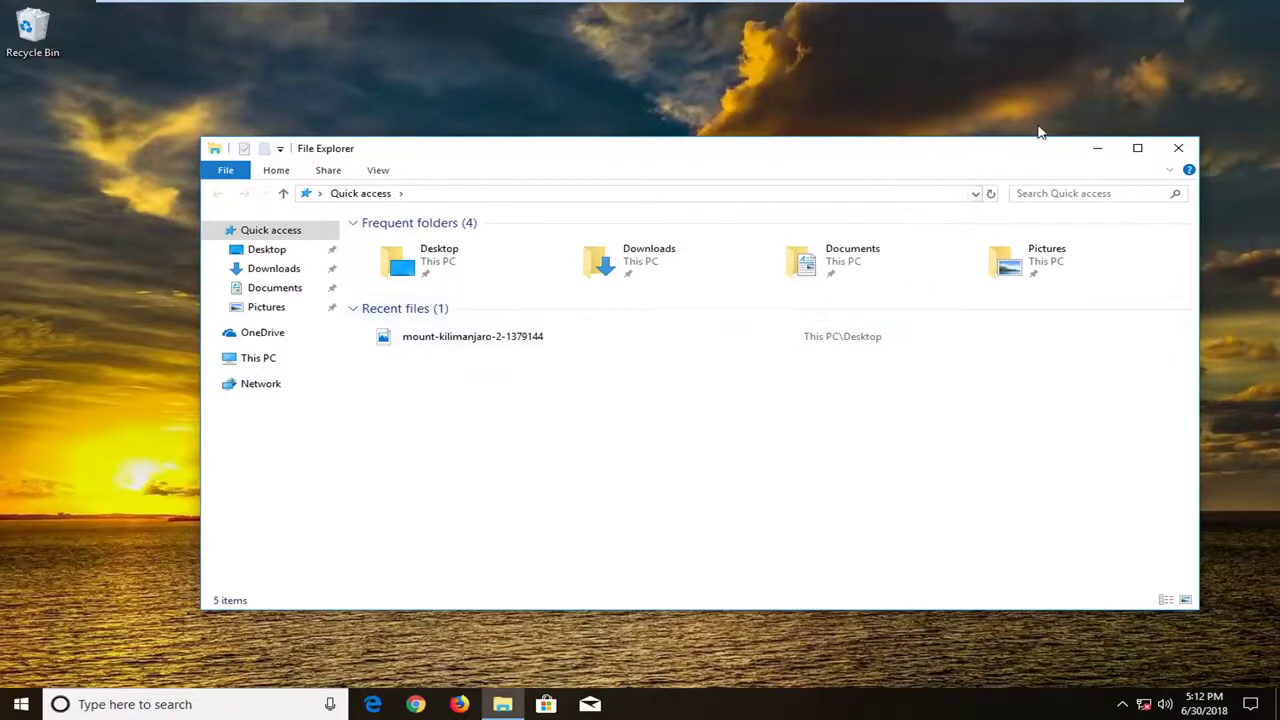
left_click(1096, 152)
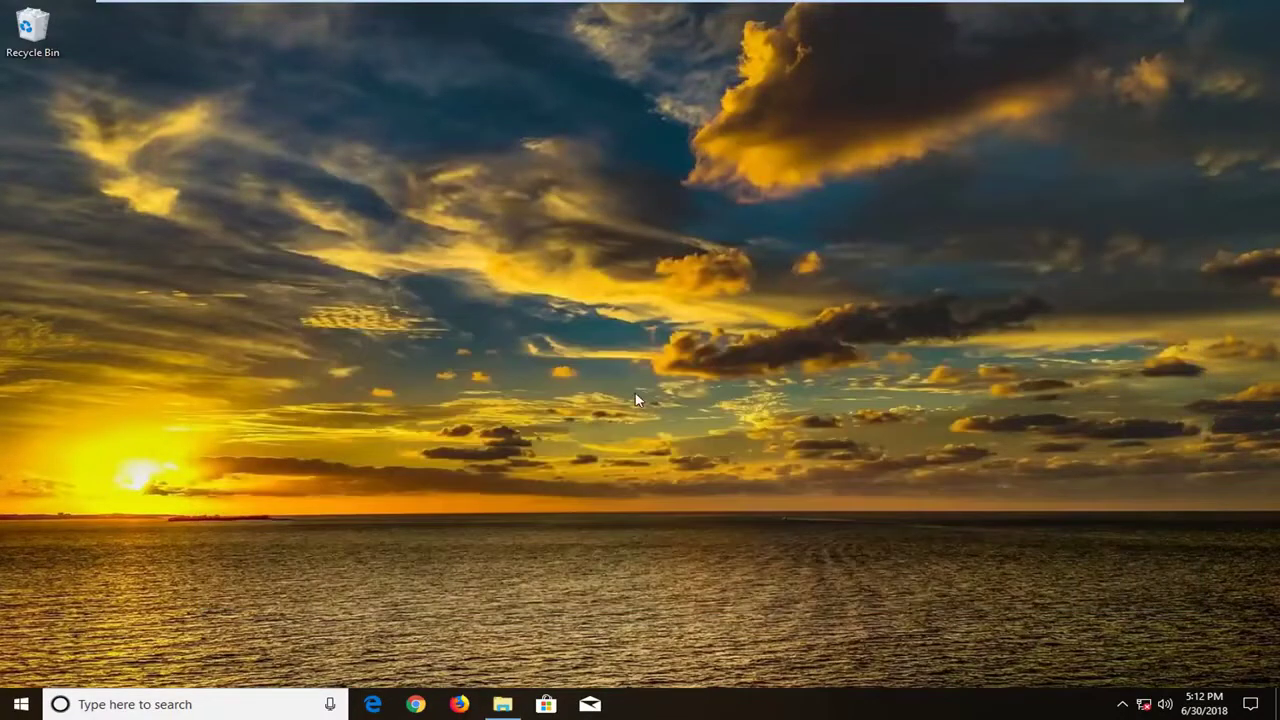